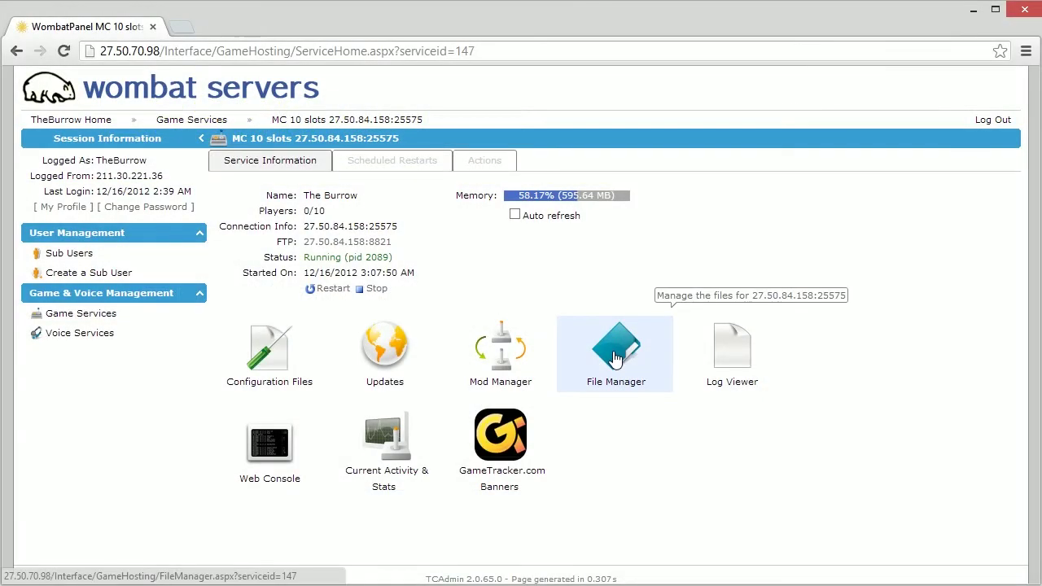
Show the server's root files, including the world folders, bukkit.yml and craftbukkit.jar
click(615, 358)
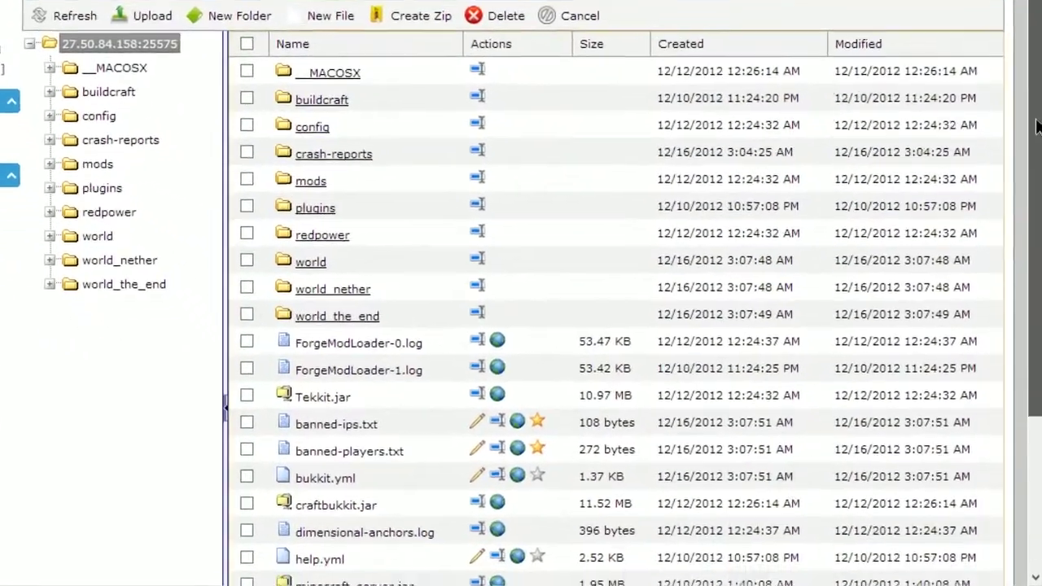
drag(1037, 127, 1013, 236)
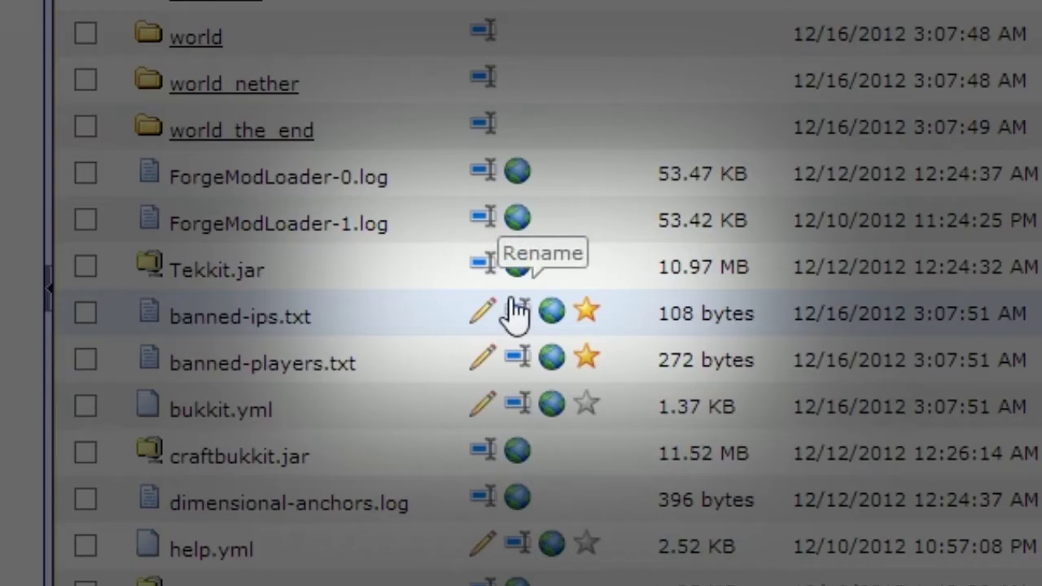
click(516, 312)
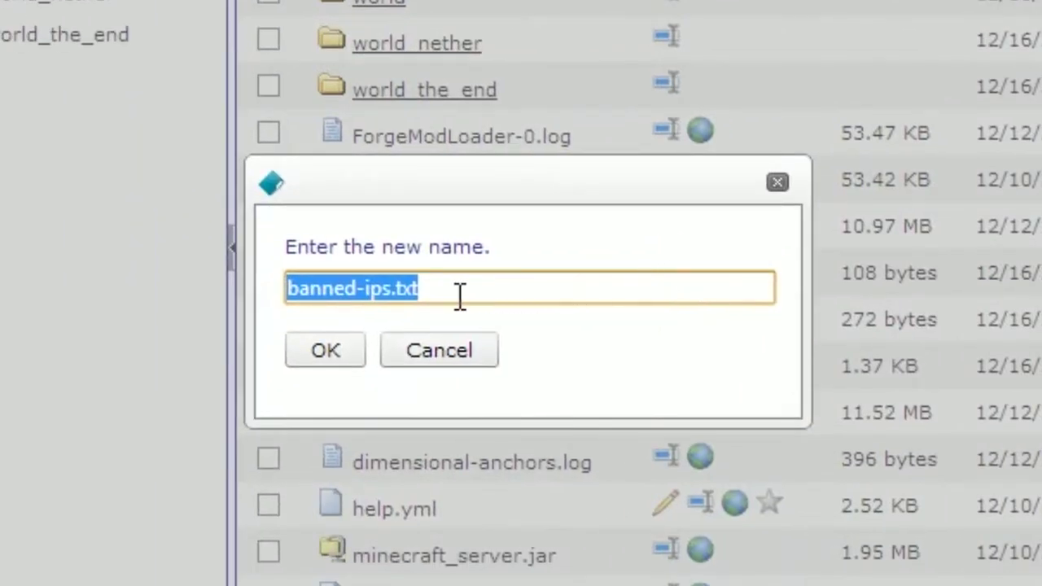
click(461, 352)
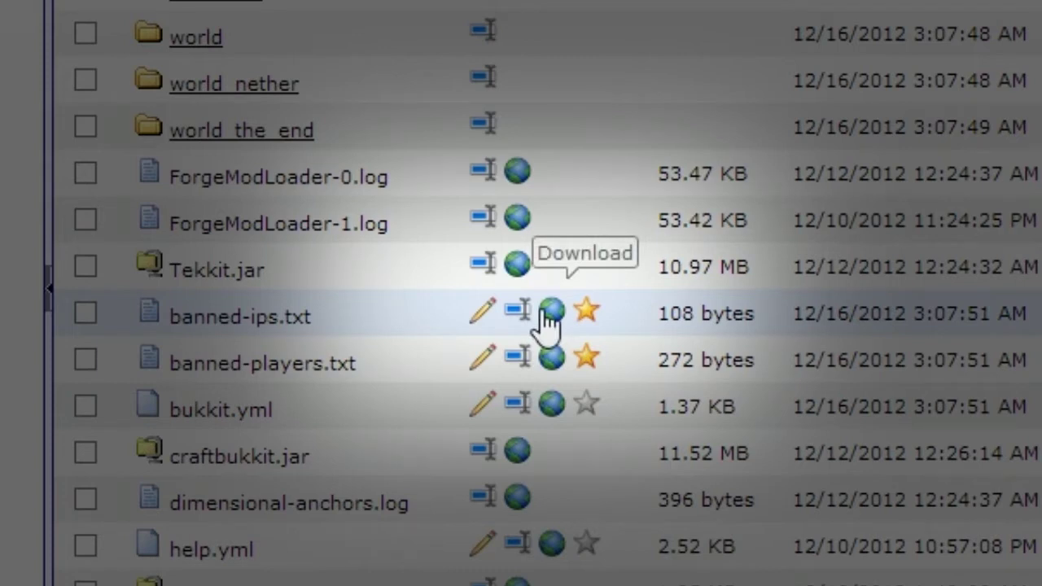
click(587, 313)
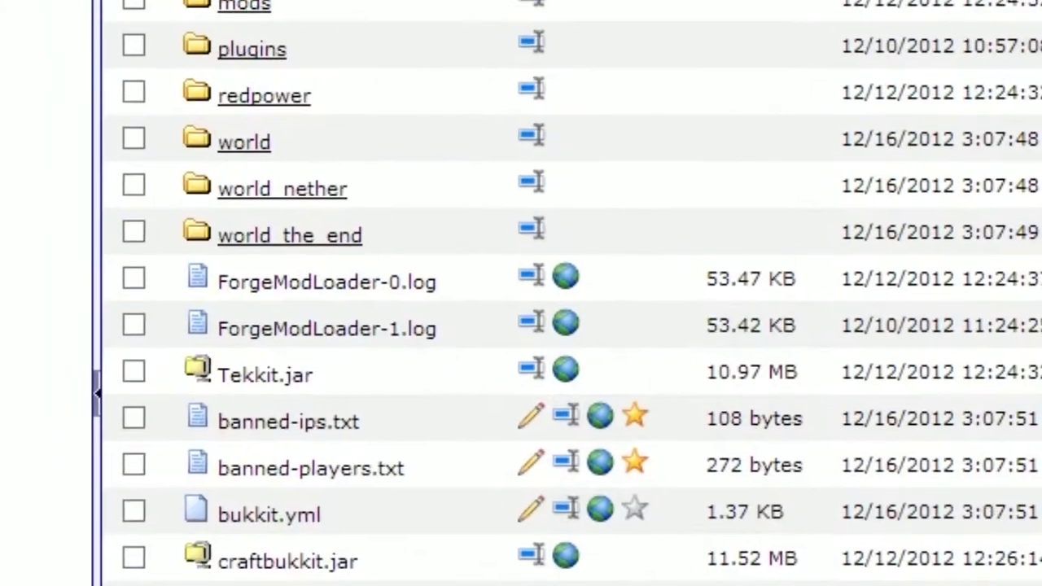
scroll(521, 342, up, 4)
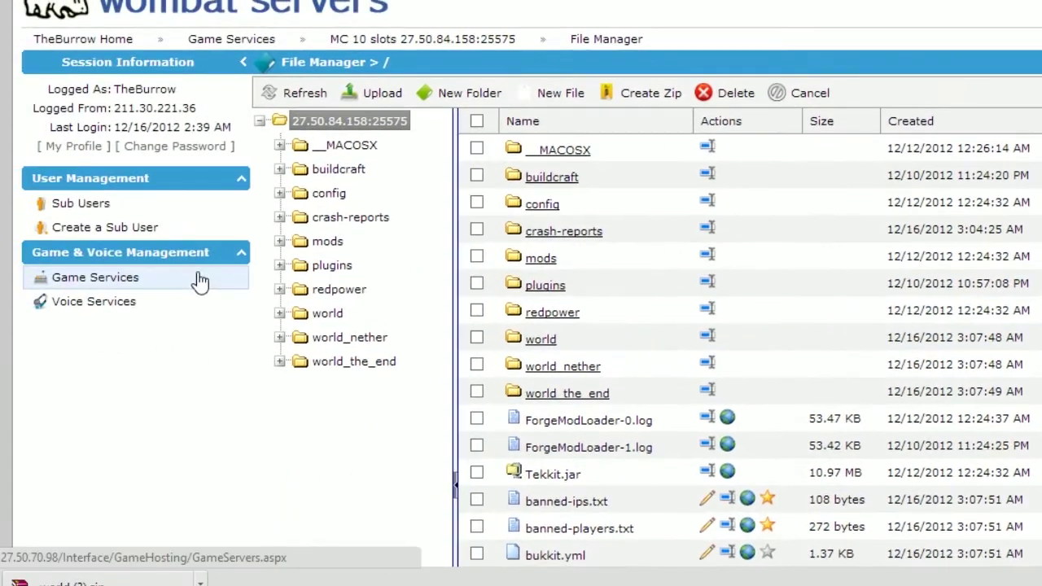
Stop the server, then compress the world folder into world.zip (1.77 MB) in the server root
click(199, 281)
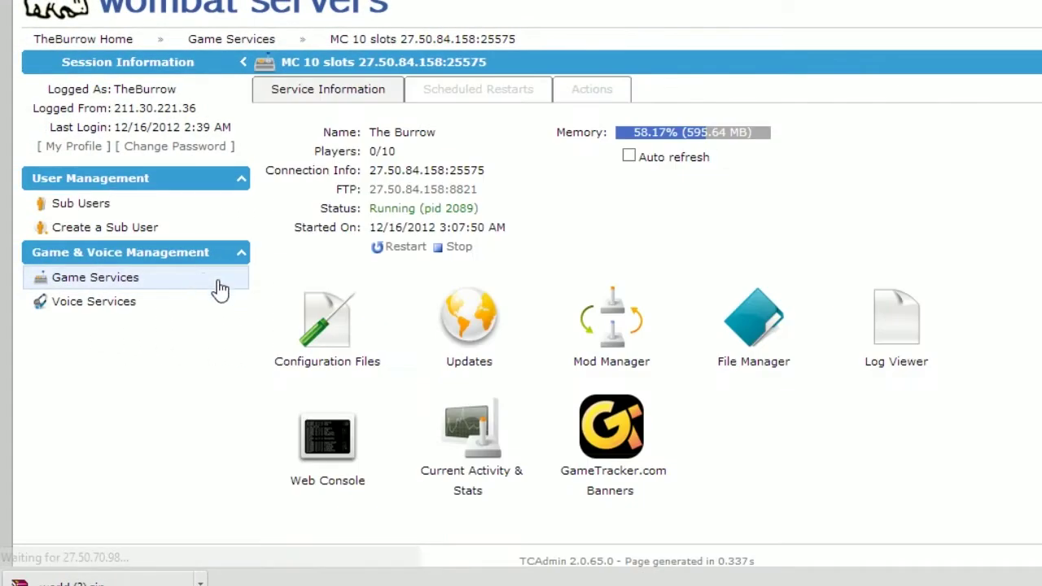
click(458, 246)
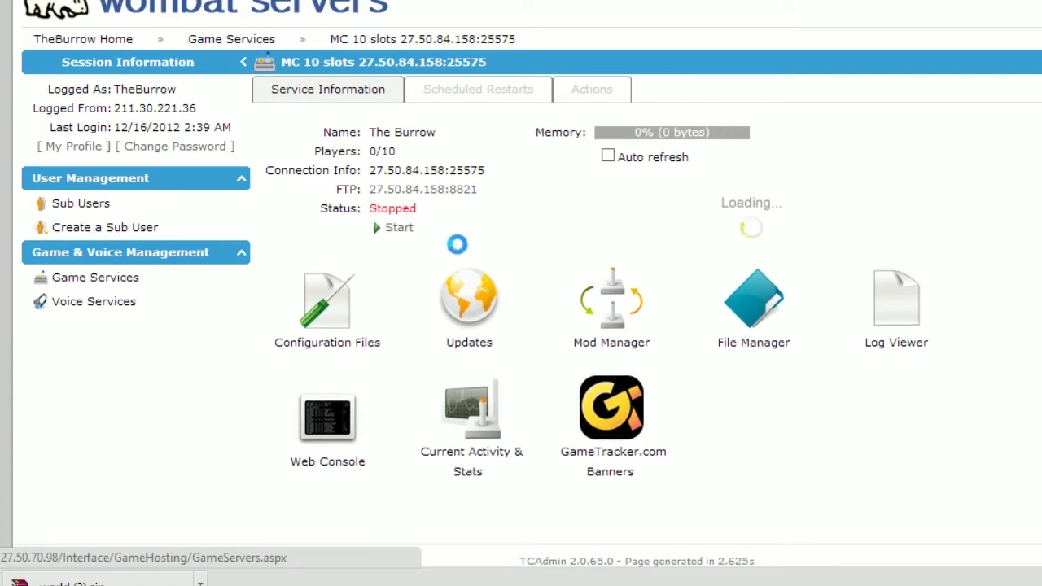
click(754, 295)
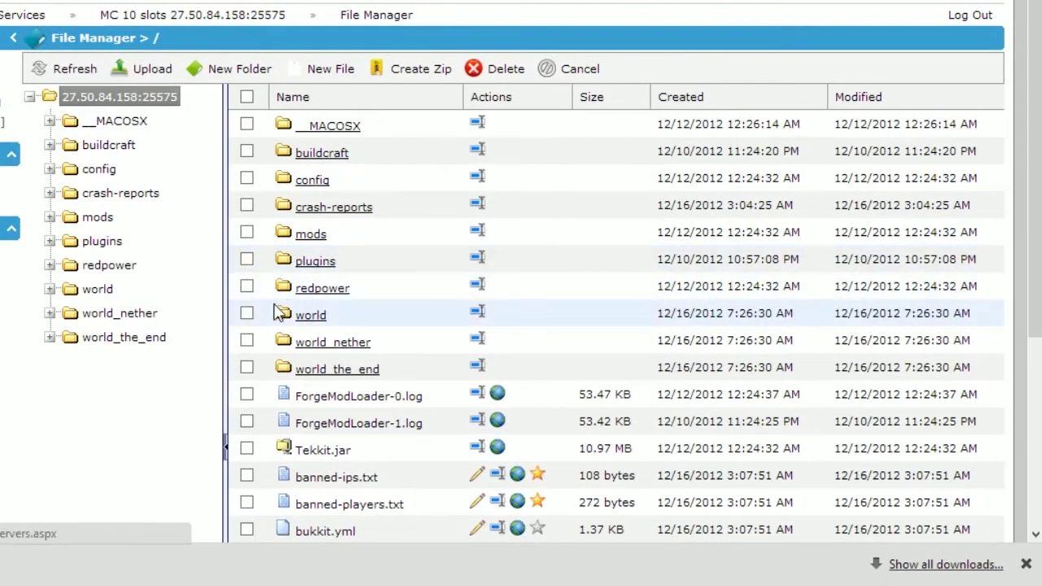
click(246, 315)
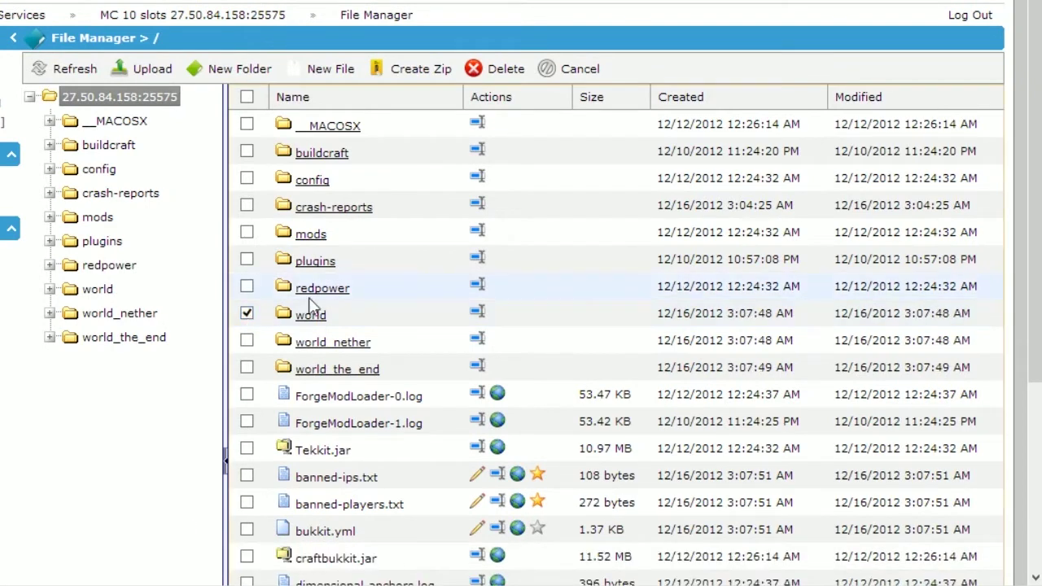
click(426, 78)
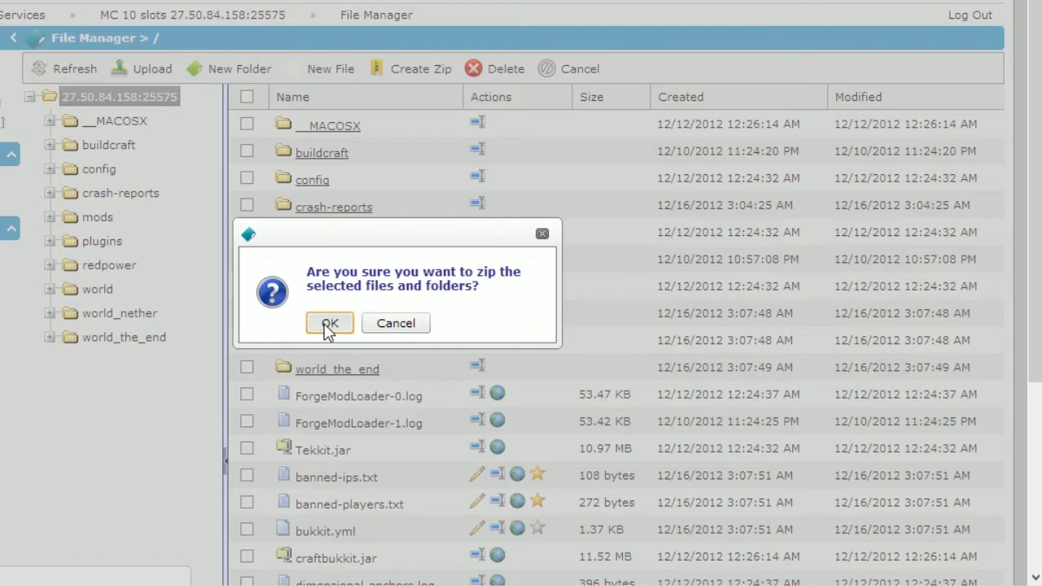
click(328, 323)
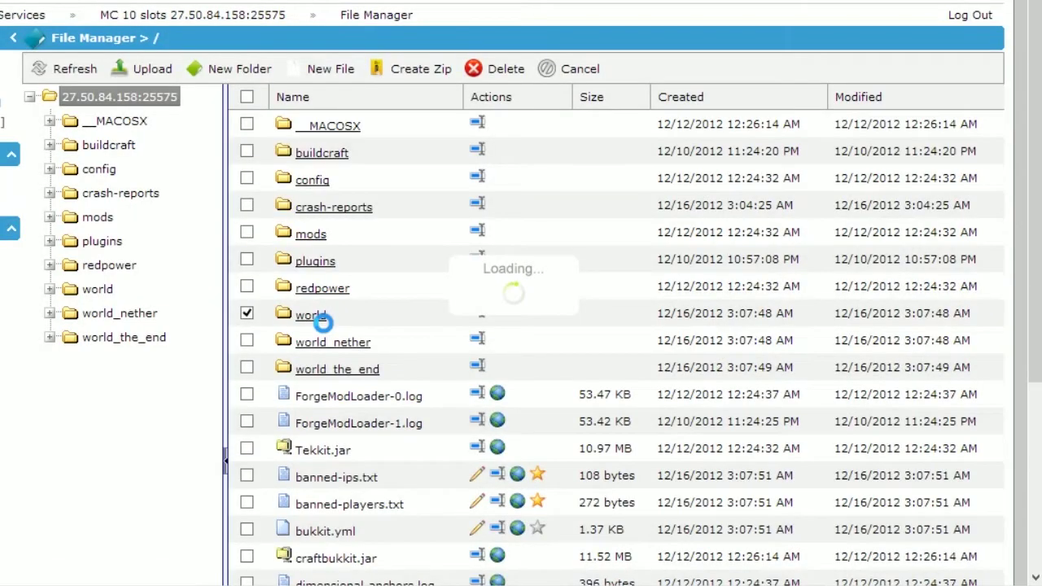
scroll(326, 330, down, 4)
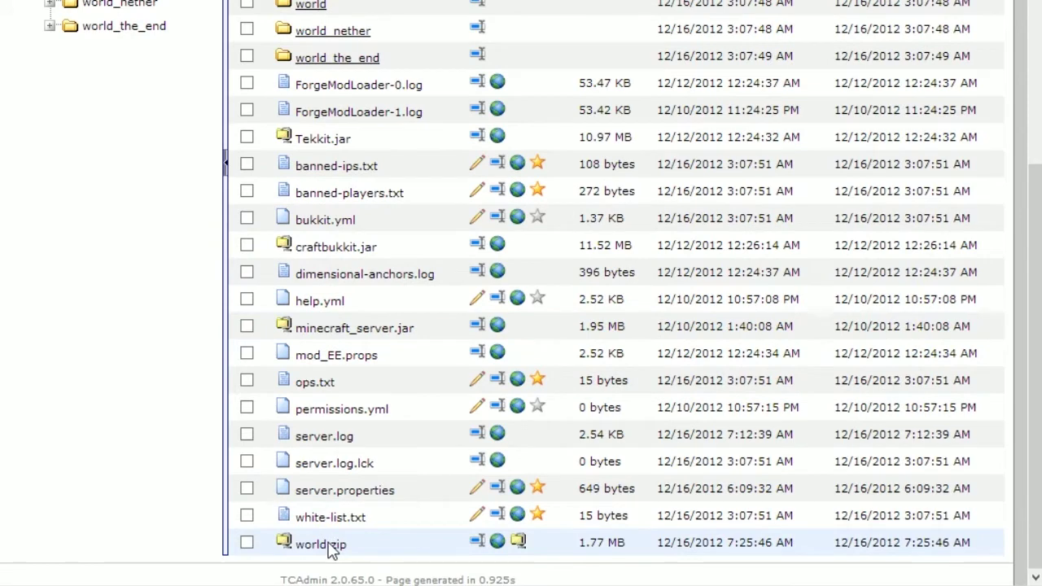
Download world.zip to the computer, then delete world.zip from the server
click(498, 541)
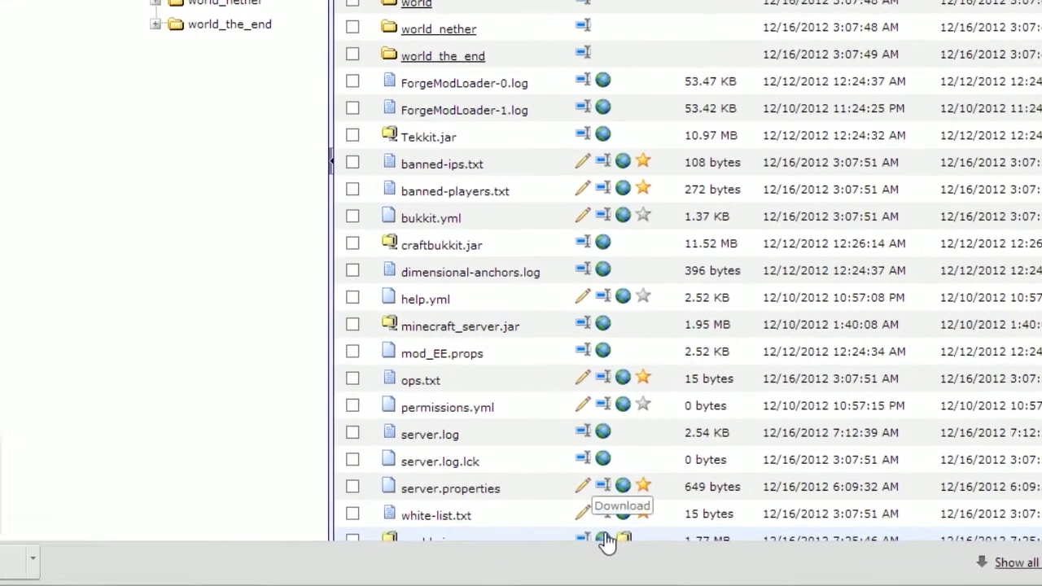
scroll(334, 480, down, 1)
click(342, 498)
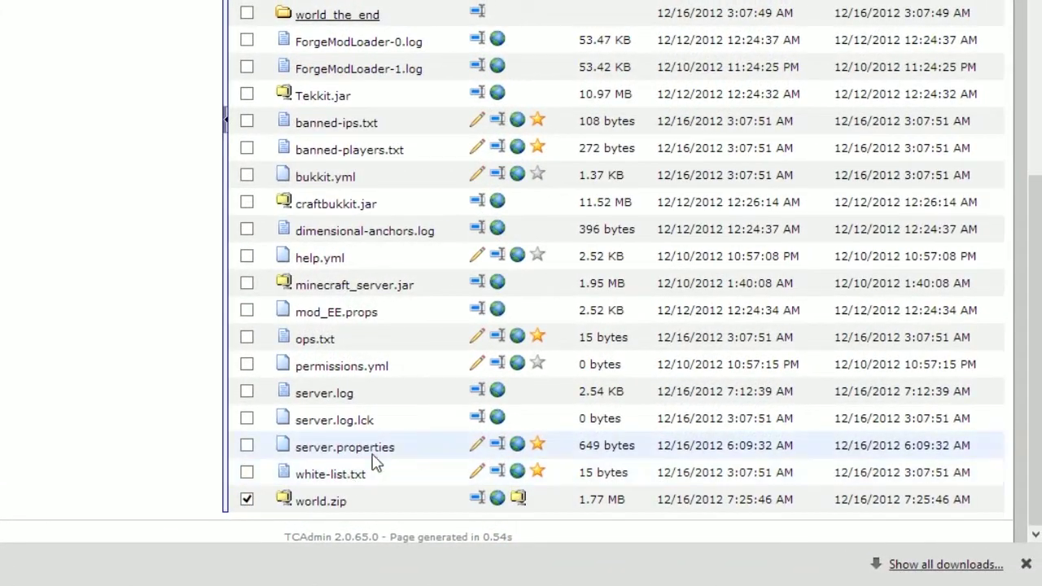
scroll(272, 367, up, 5)
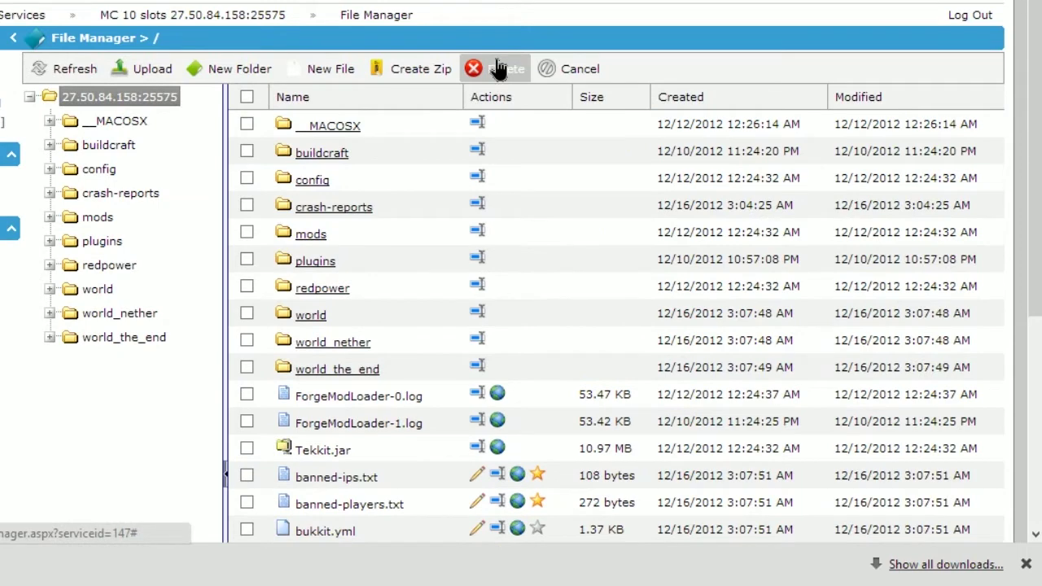
click(498, 68)
click(332, 299)
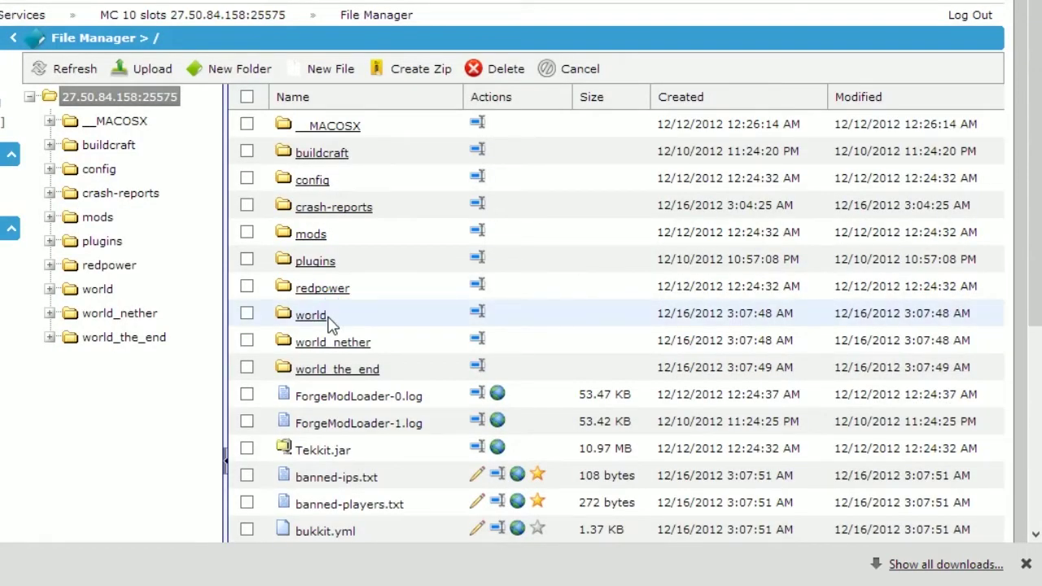
Delete the world folder from the server's root listing
click(246, 313)
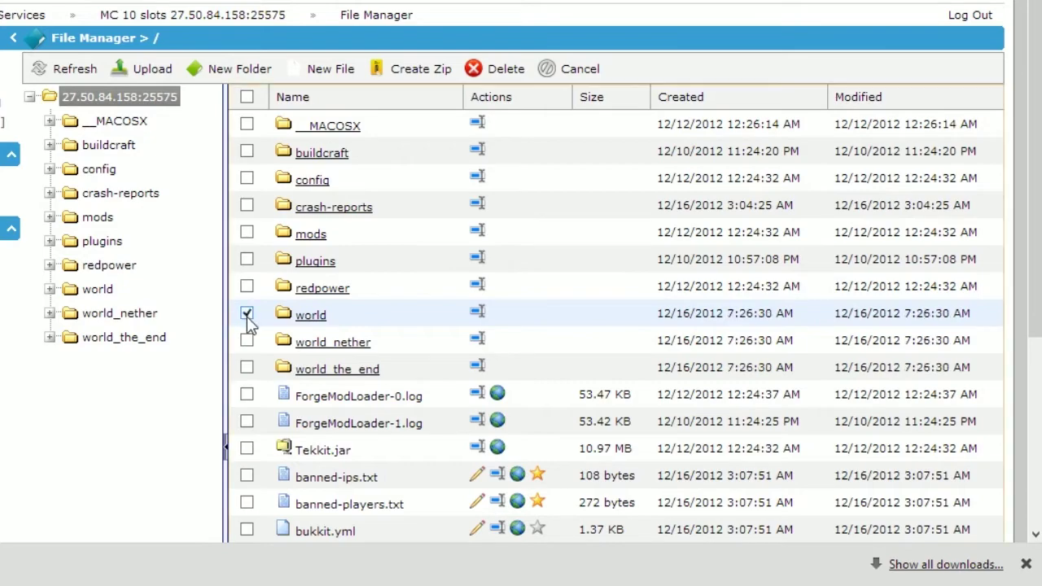
click(505, 70)
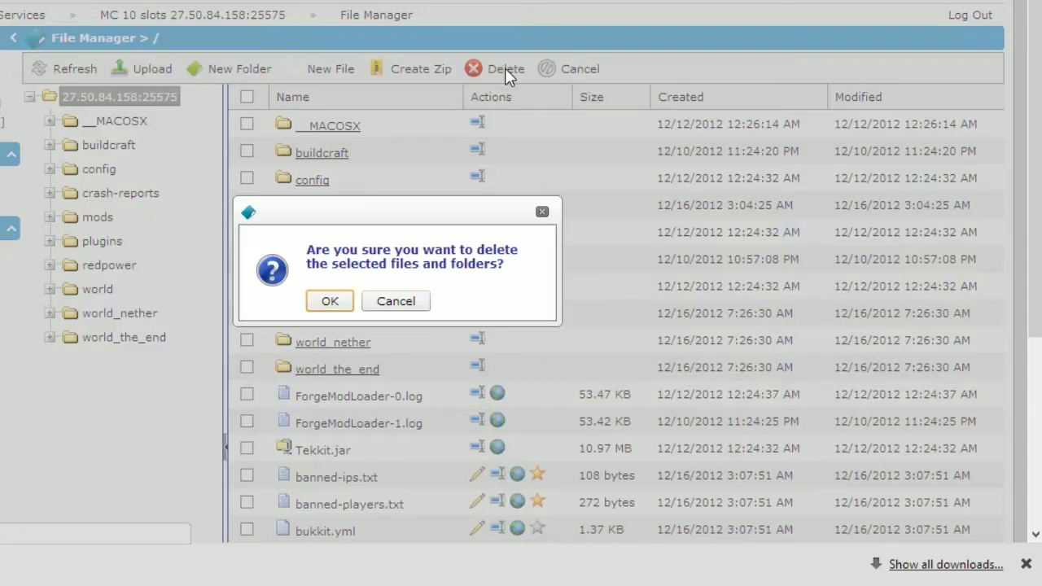
click(332, 302)
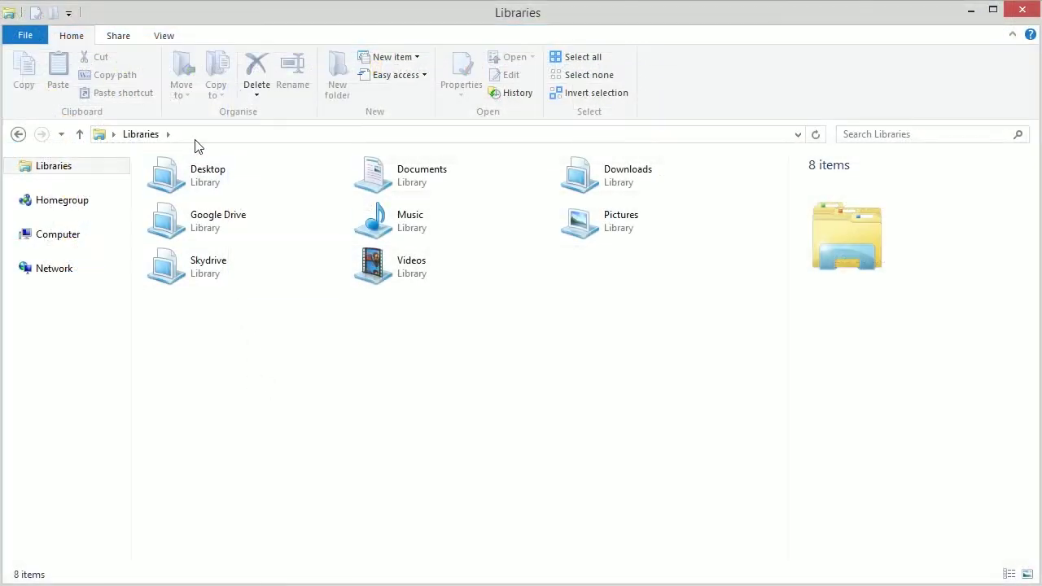
Go to %appdata%\.minecraft\saves in File Explorer
click(196, 137)
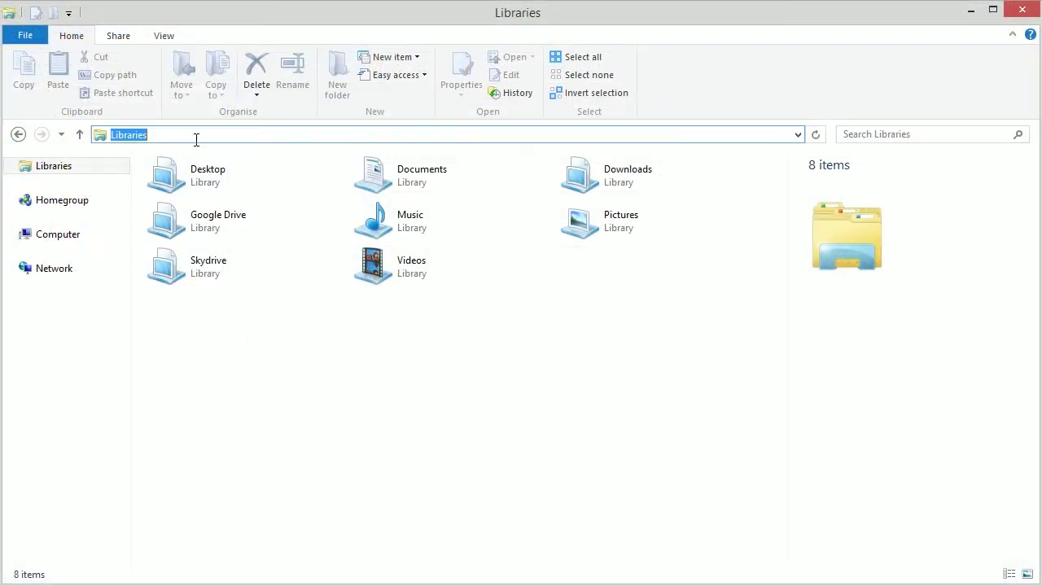
text(%appdata)
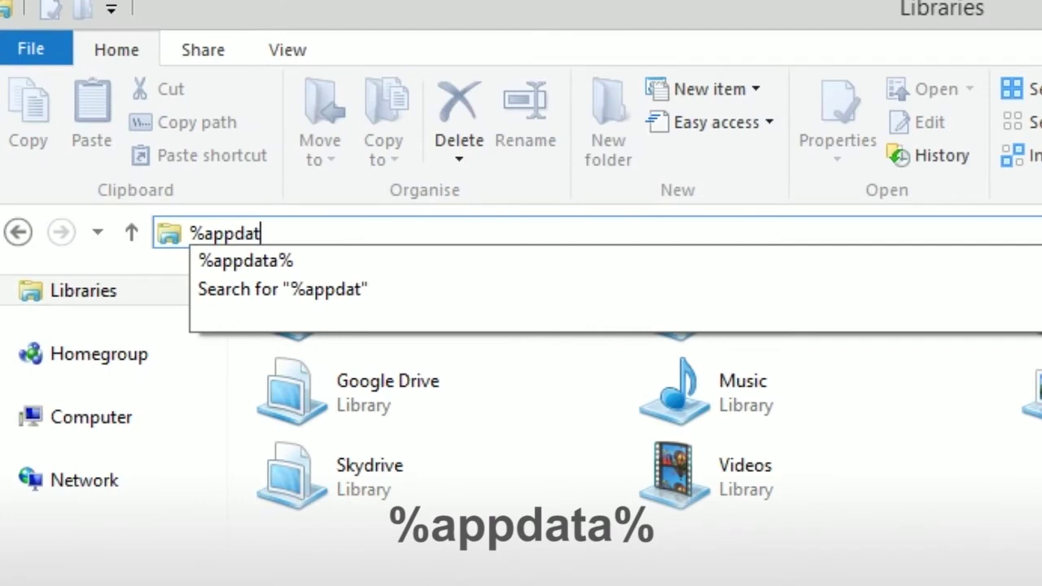
text(%)
key(Return)
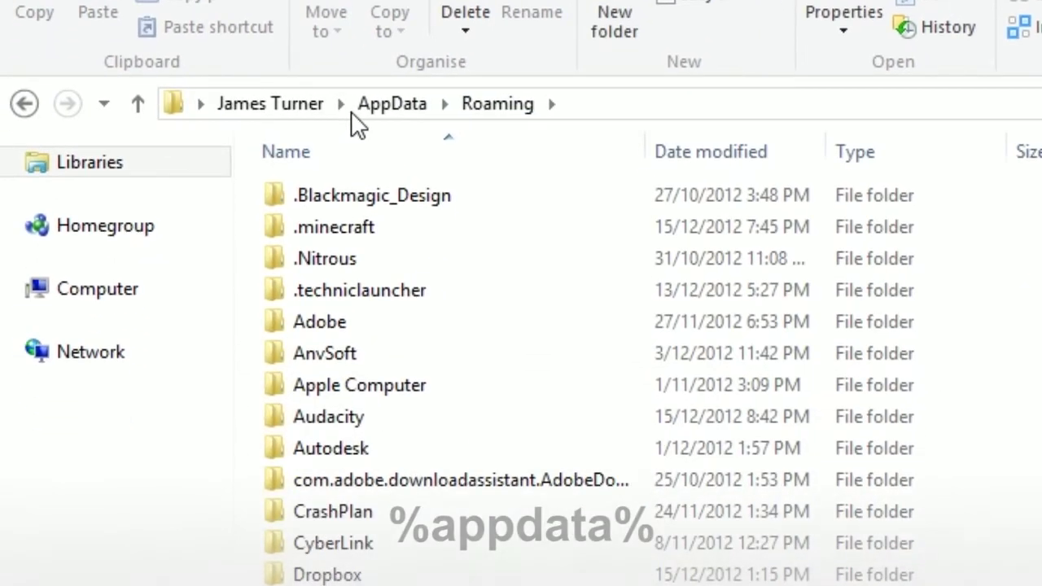
double_click(340, 229)
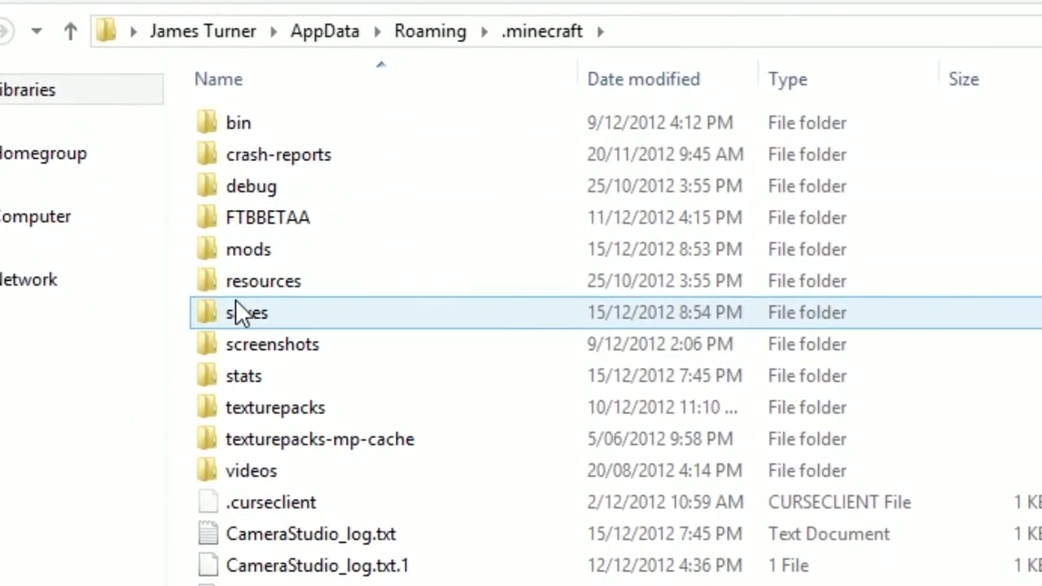
double_click(272, 346)
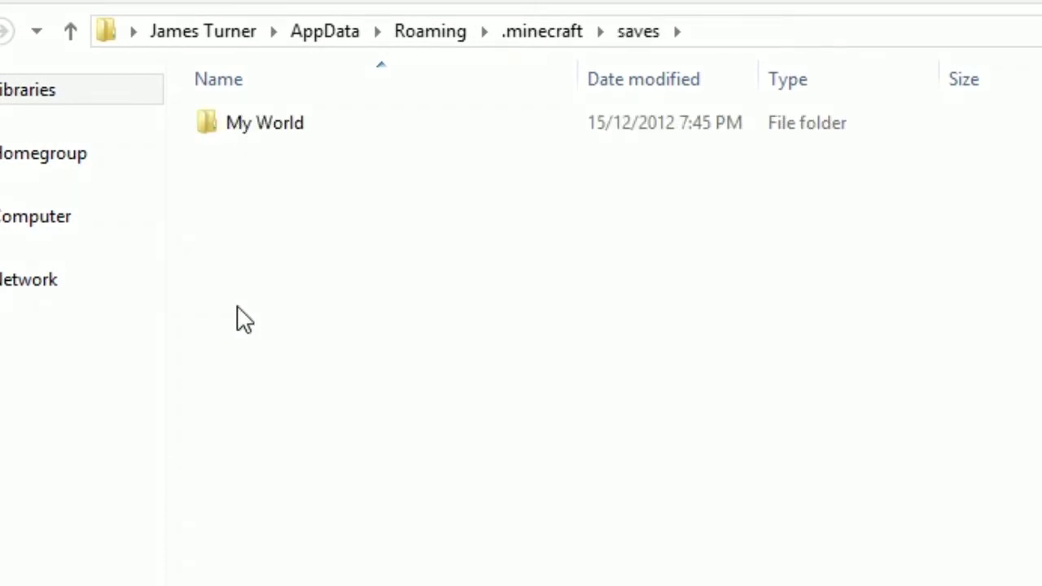
Send the My World folder to a compressed My World.zip (673 KB) and select it
click(262, 128)
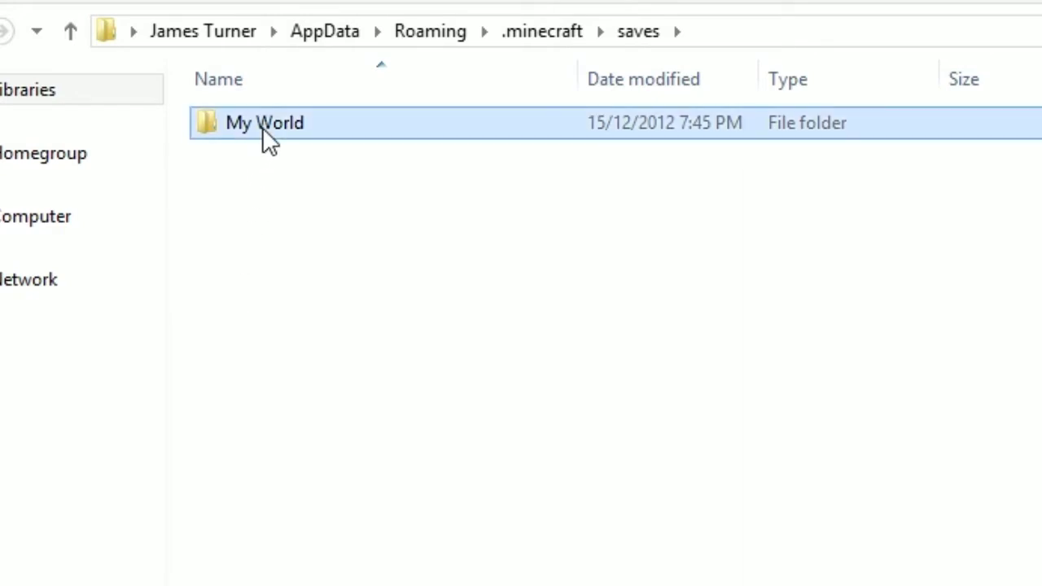
right_click(262, 127)
mouse_move(480, 582)
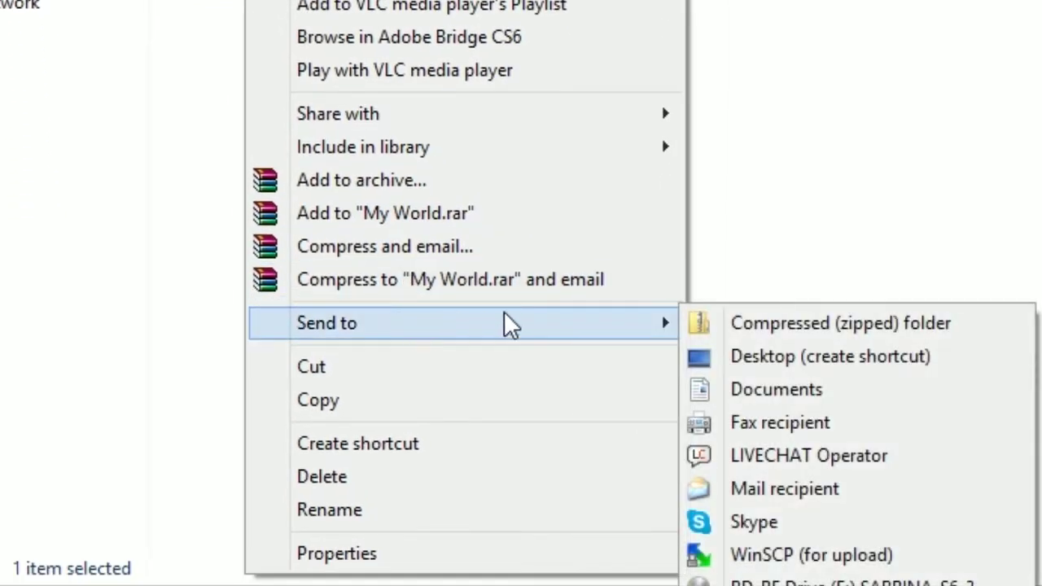
click(720, 322)
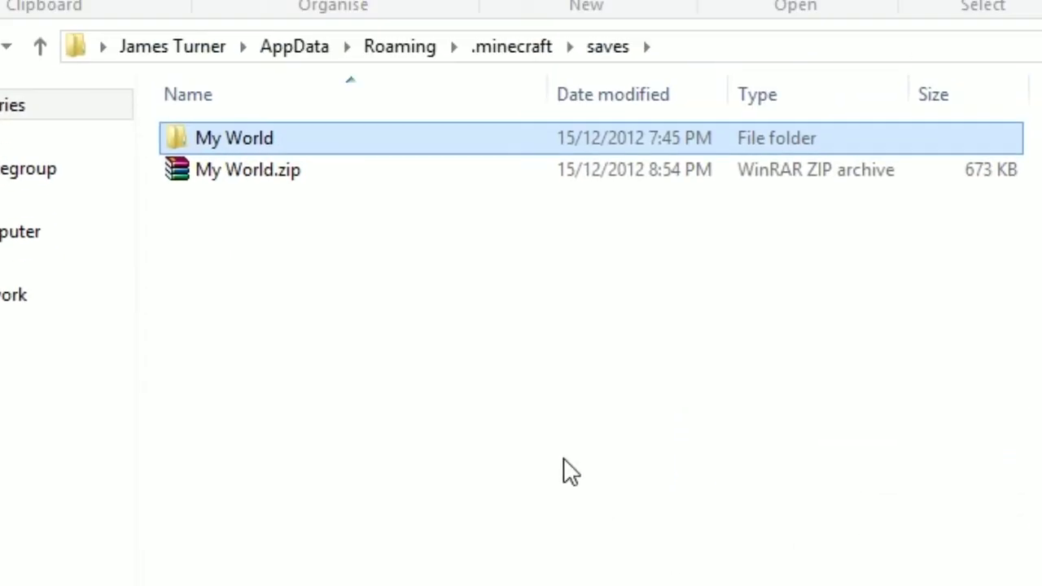
click(299, 193)
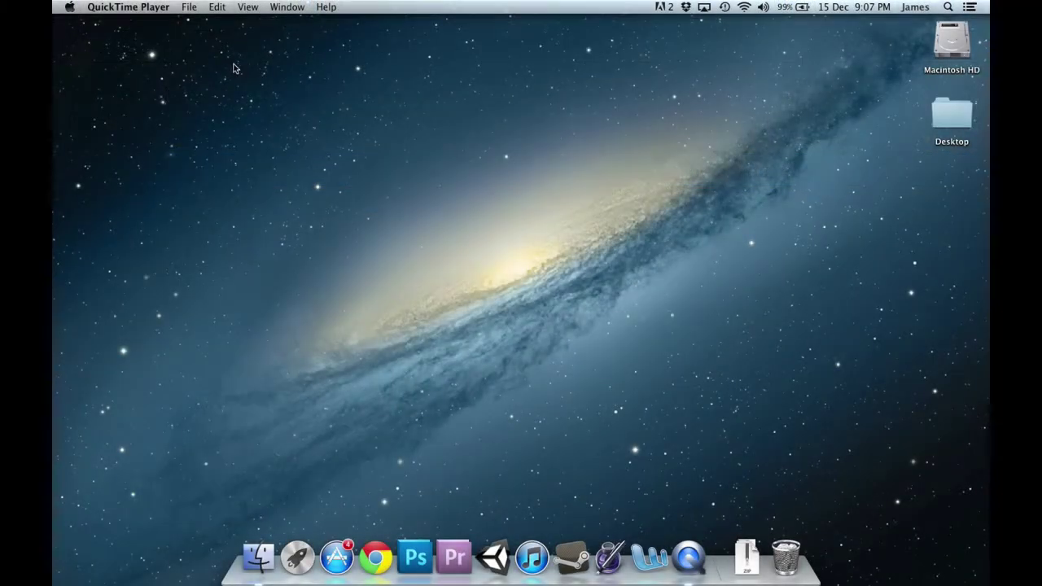
Open the hidden Library folder in Finder using the Option key
click(450, 81)
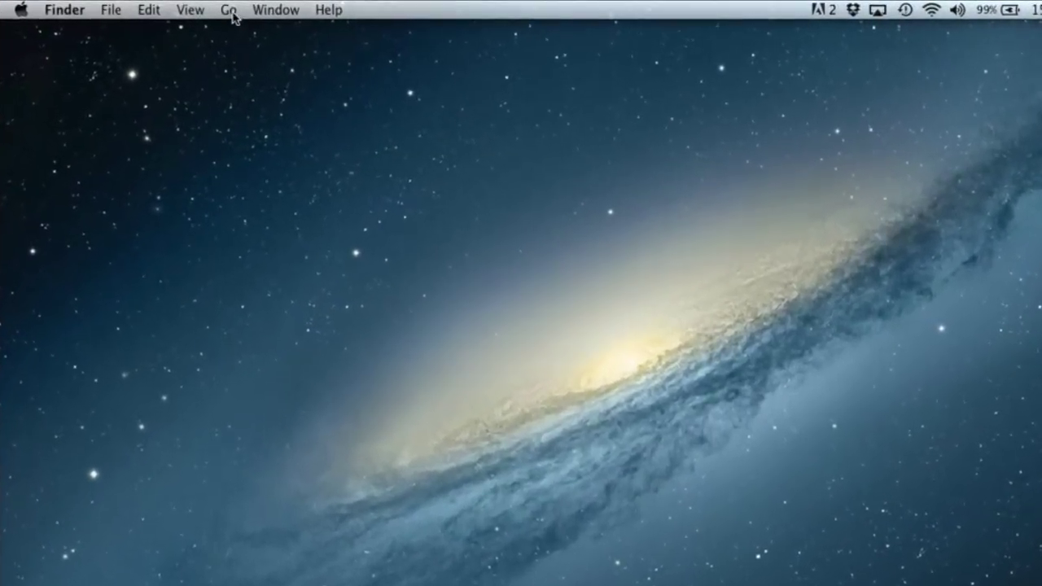
click(230, 11)
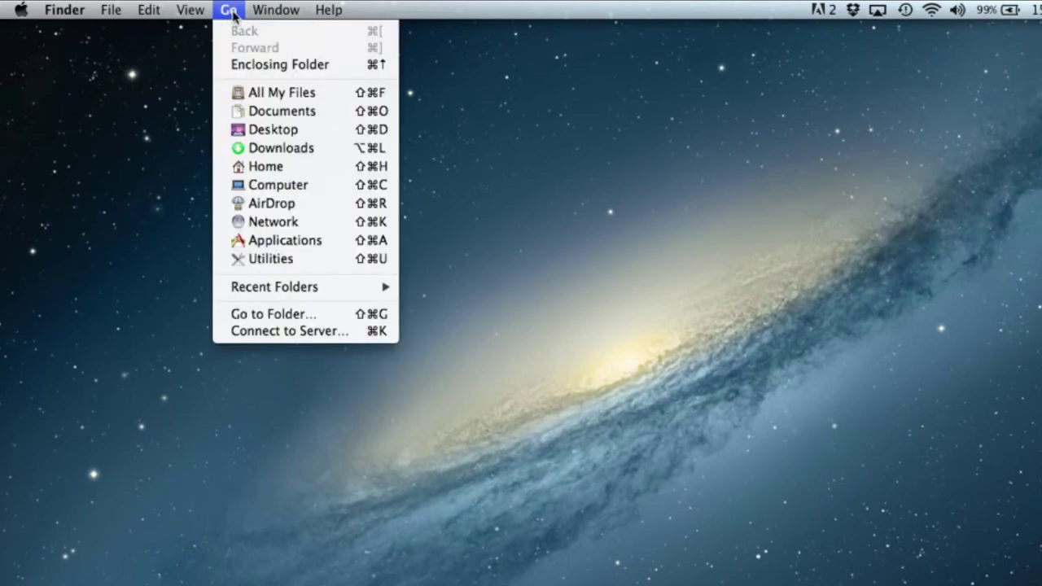
key(alt)
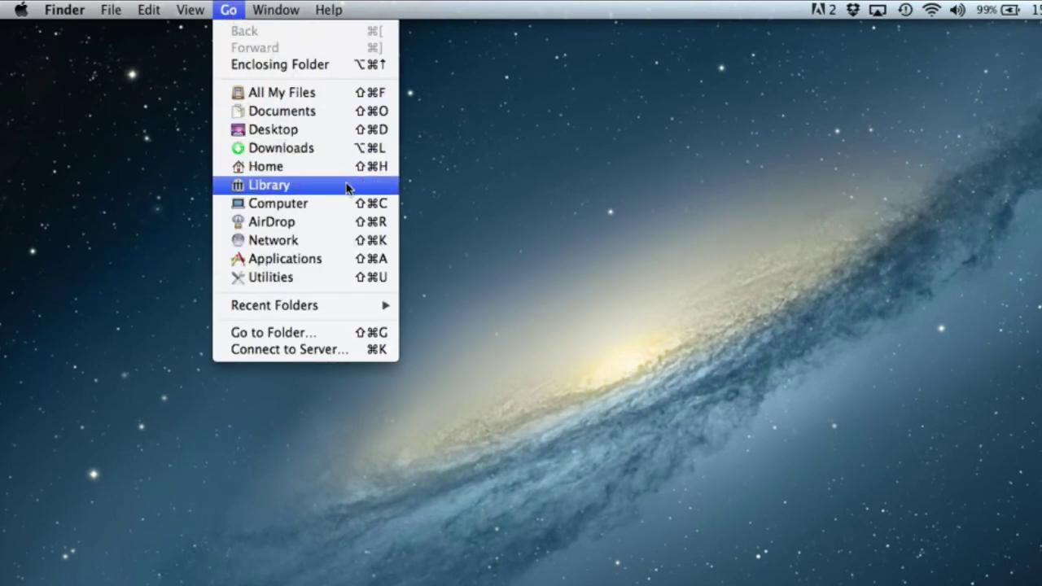
click(346, 187)
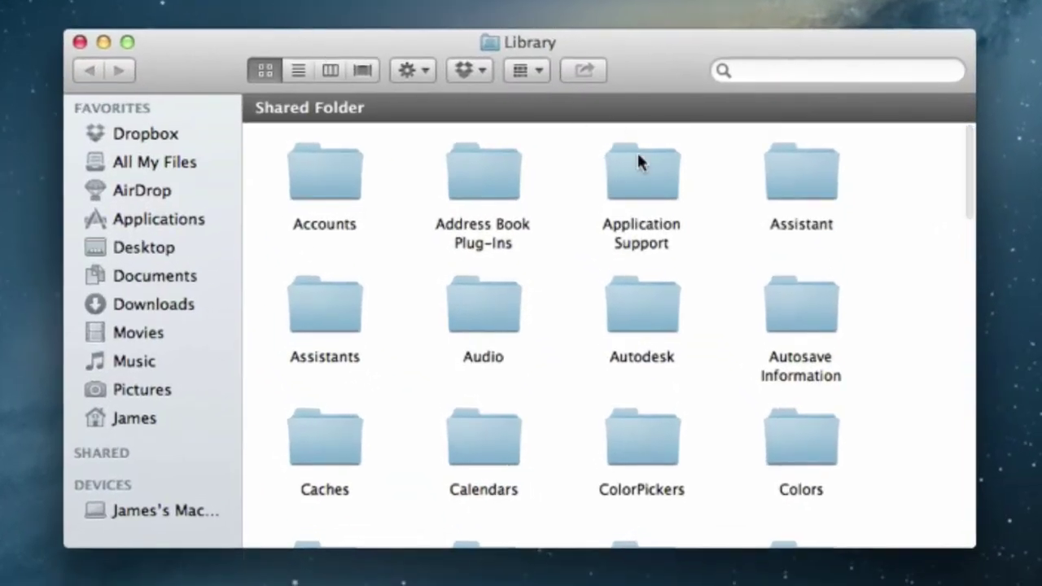
In Application Support/minecraft/saves, compress My World into My World.zip
double_click(640, 172)
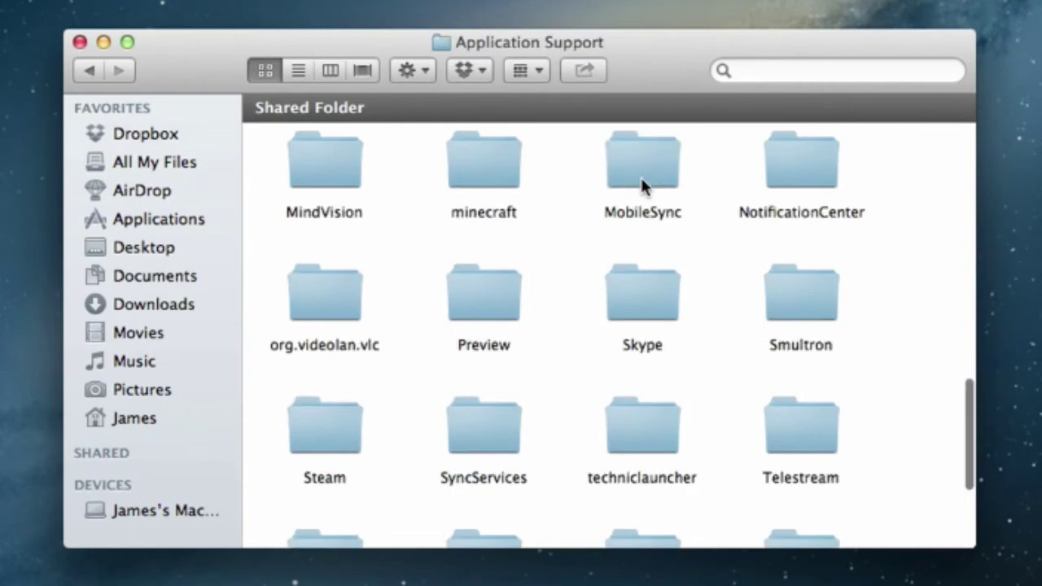
double_click(472, 173)
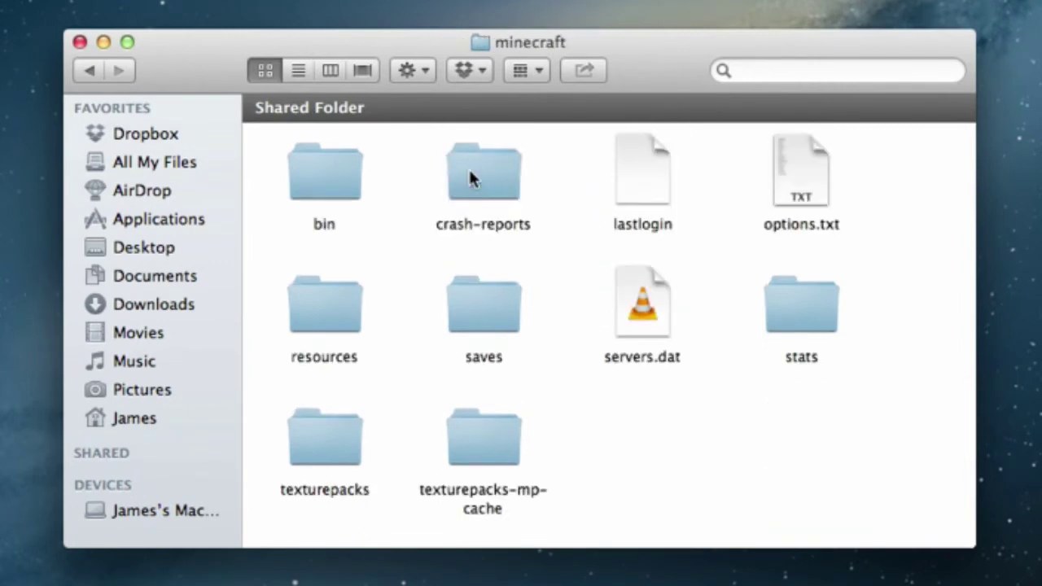
double_click(467, 320)
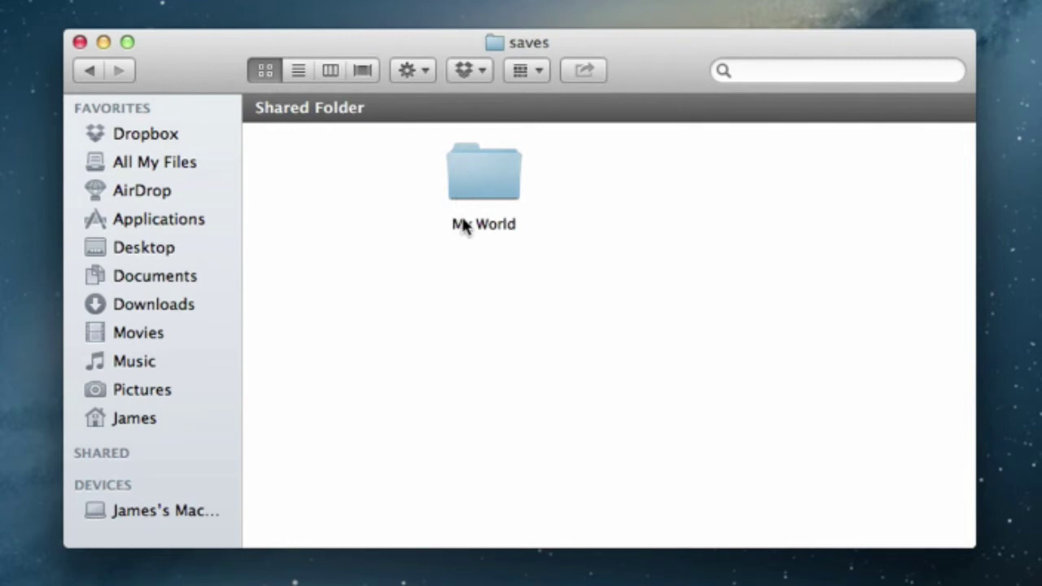
right_click(484, 169)
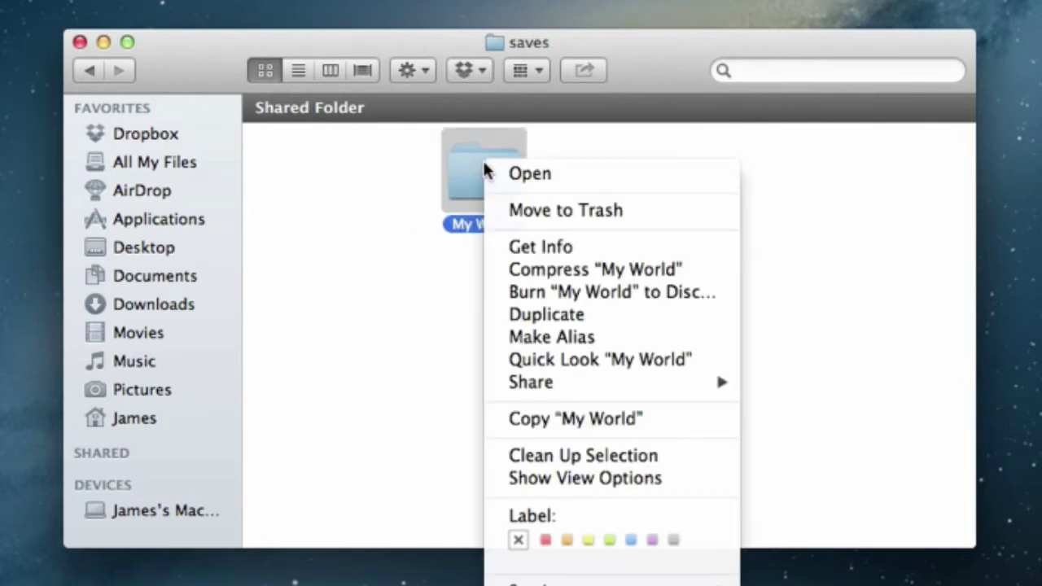
click(541, 269)
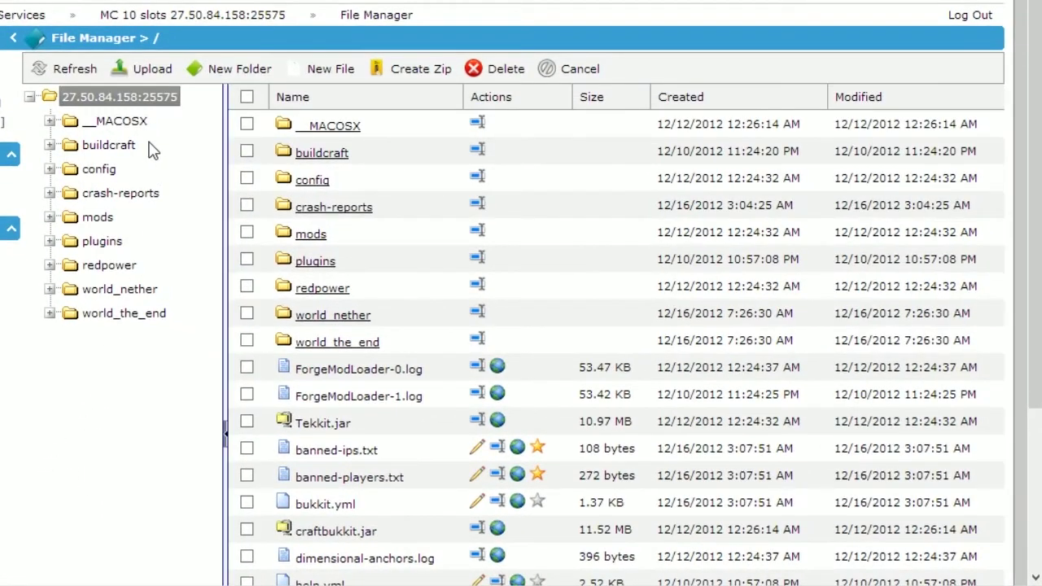
Upload My World.zip as File 1 to the server root (696.4 KB), then close the upload window
click(154, 71)
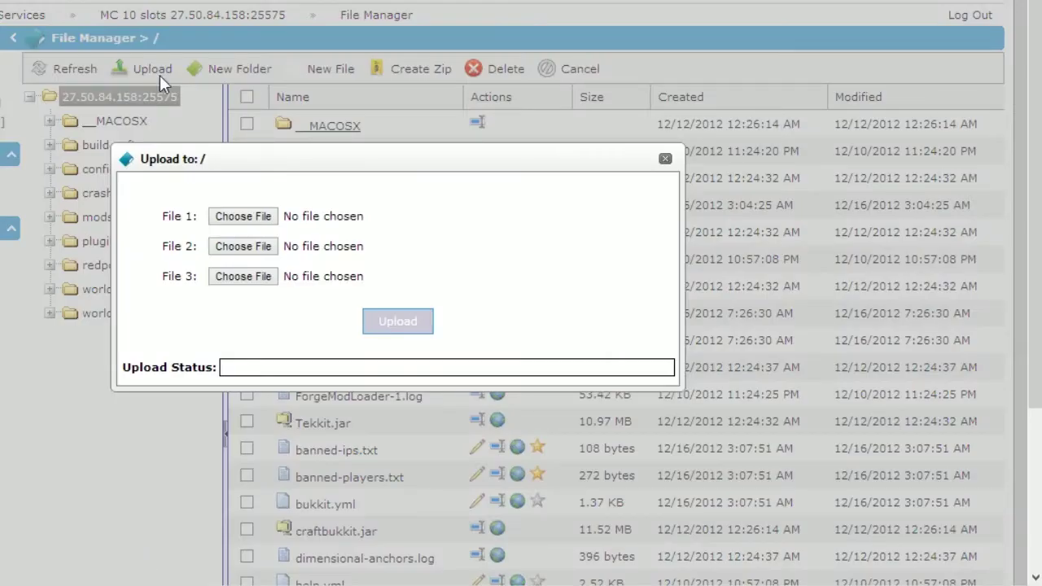
click(256, 216)
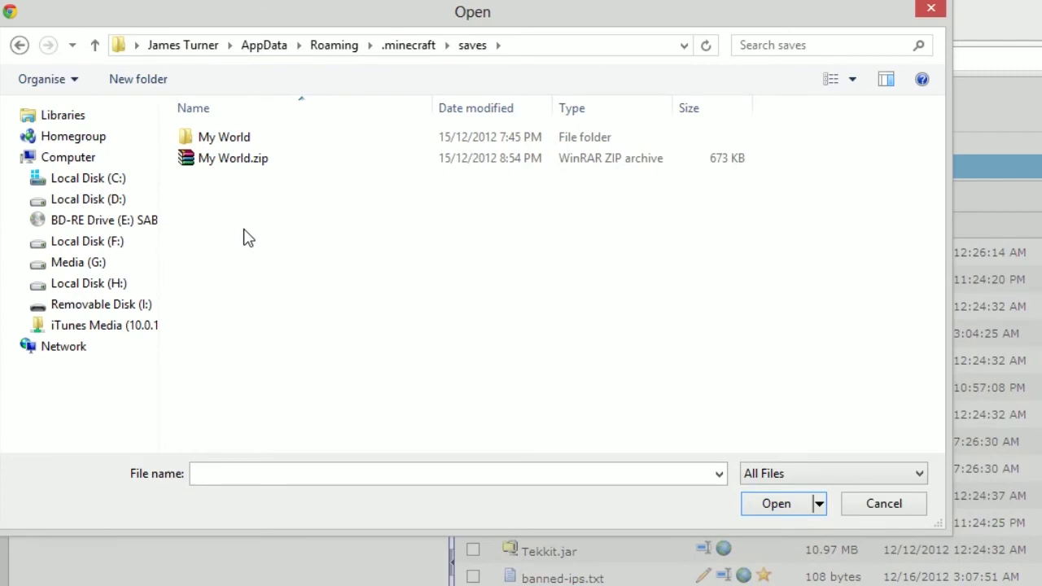
click(239, 166)
click(763, 502)
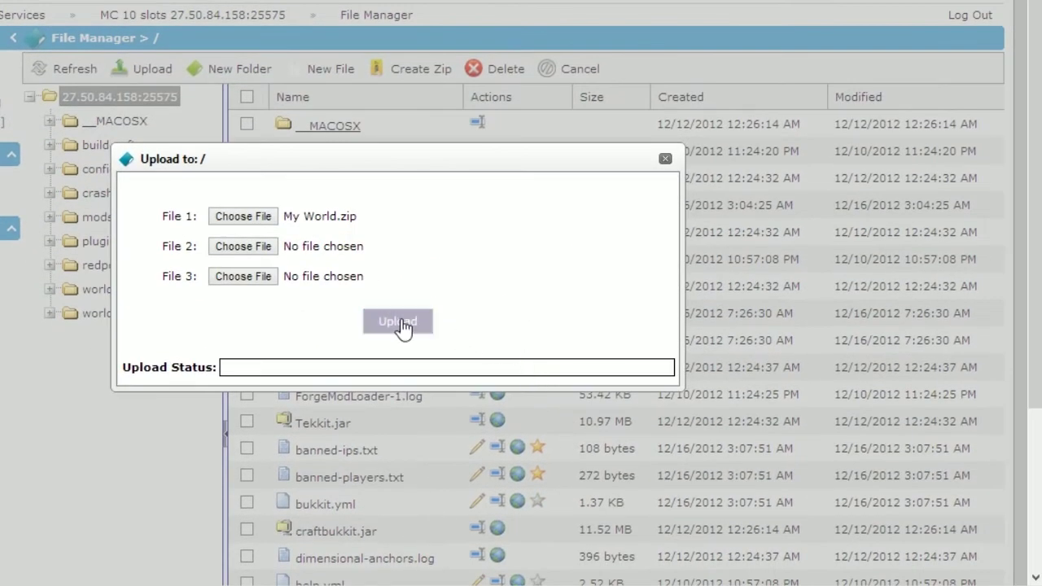
click(399, 324)
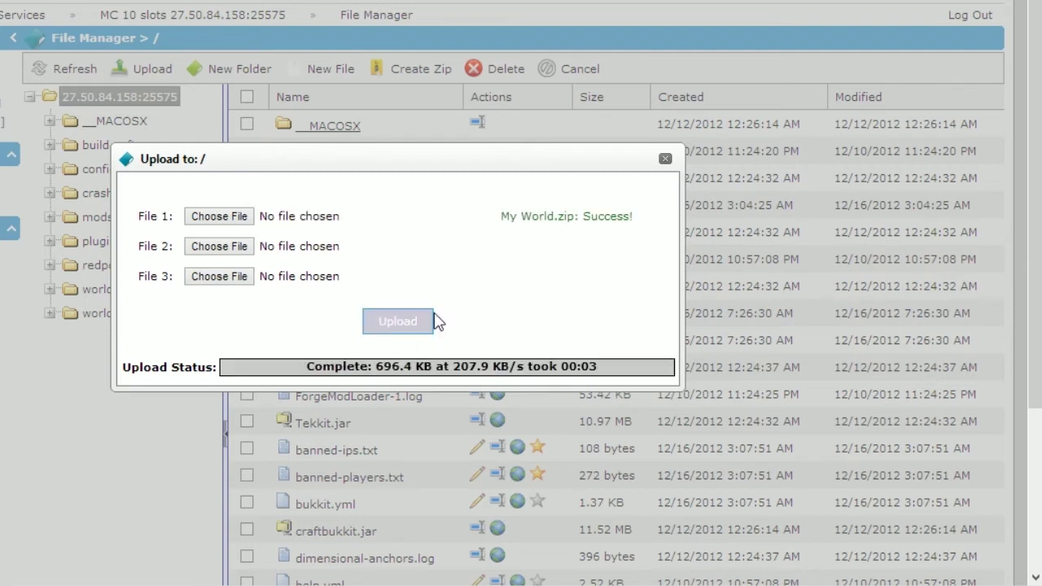
click(665, 158)
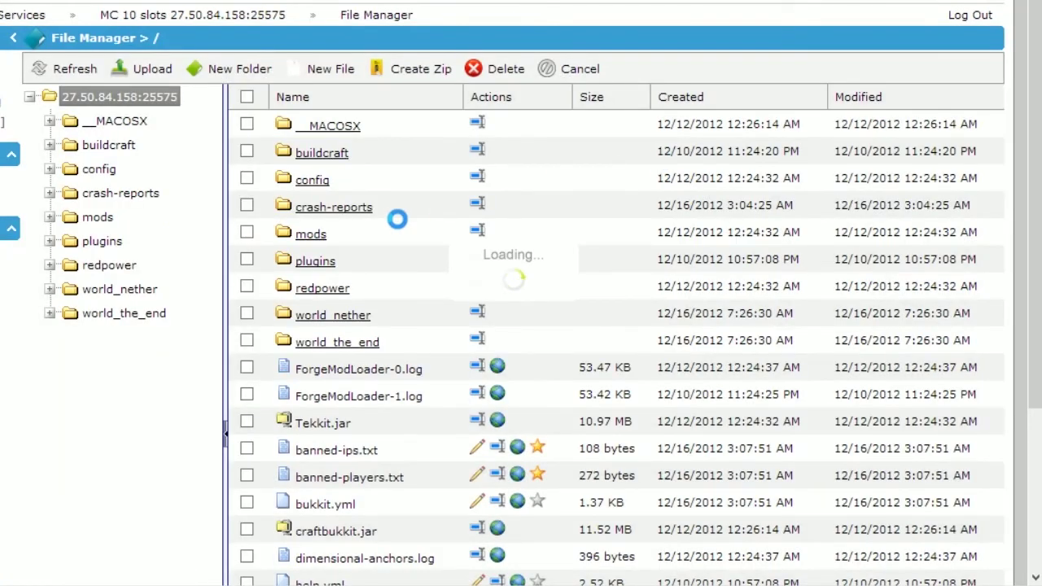
Unpack My World.zip in the server root and rename the My World folder to 'world'
scroll(343, 376, down, 1)
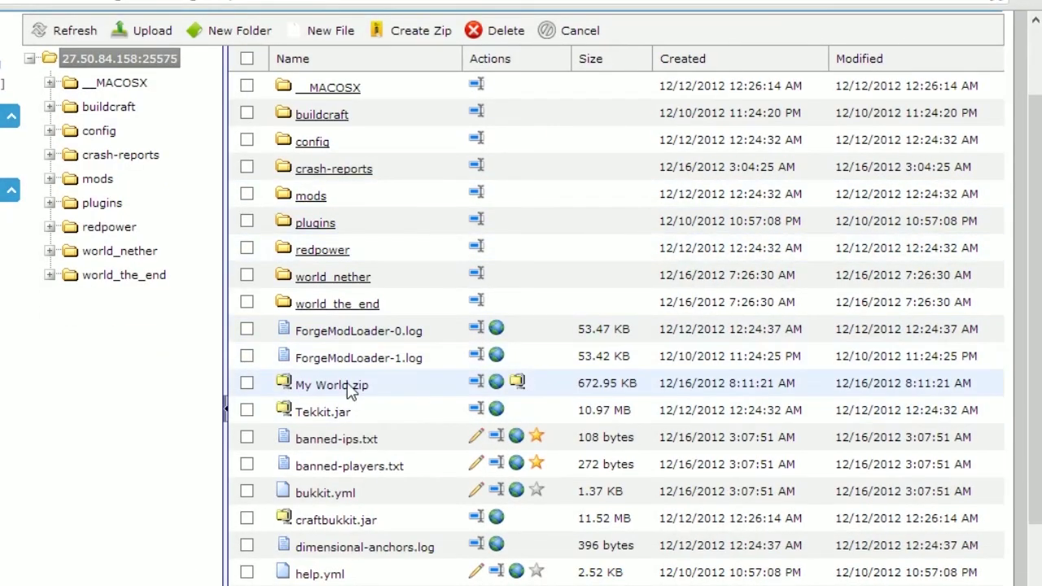
click(518, 382)
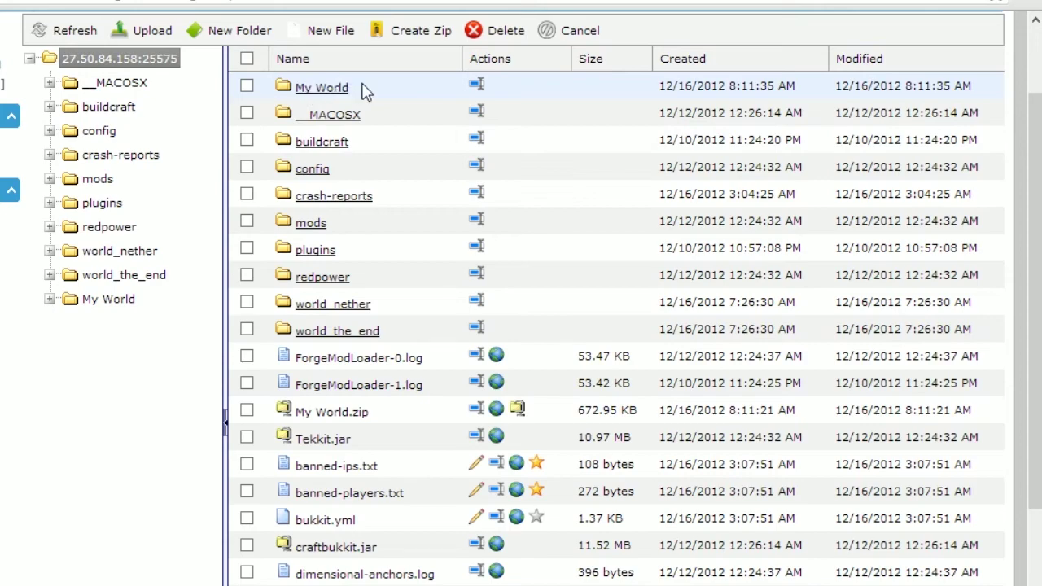
click(476, 85)
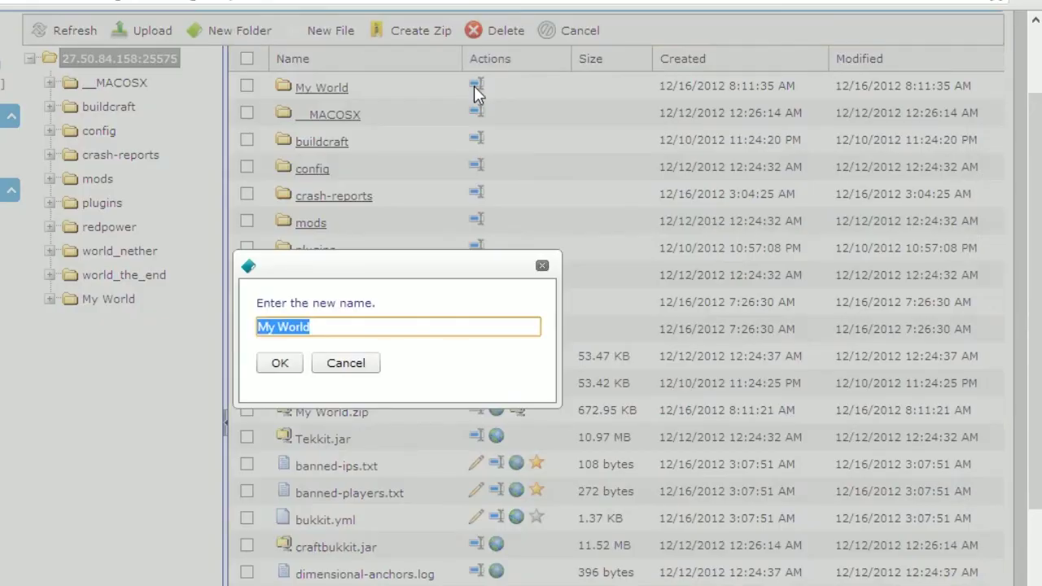
text(world)
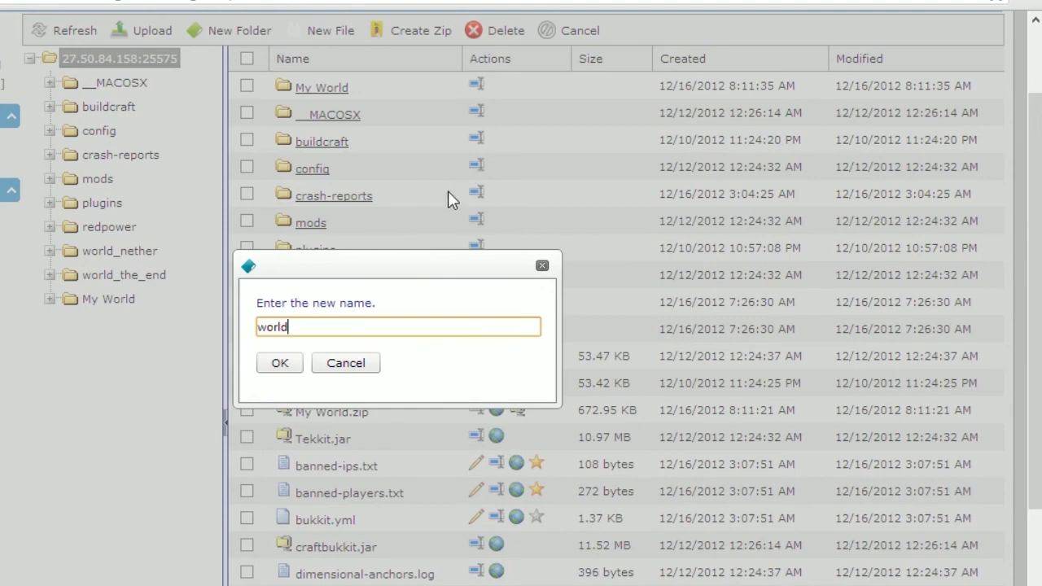
click(289, 364)
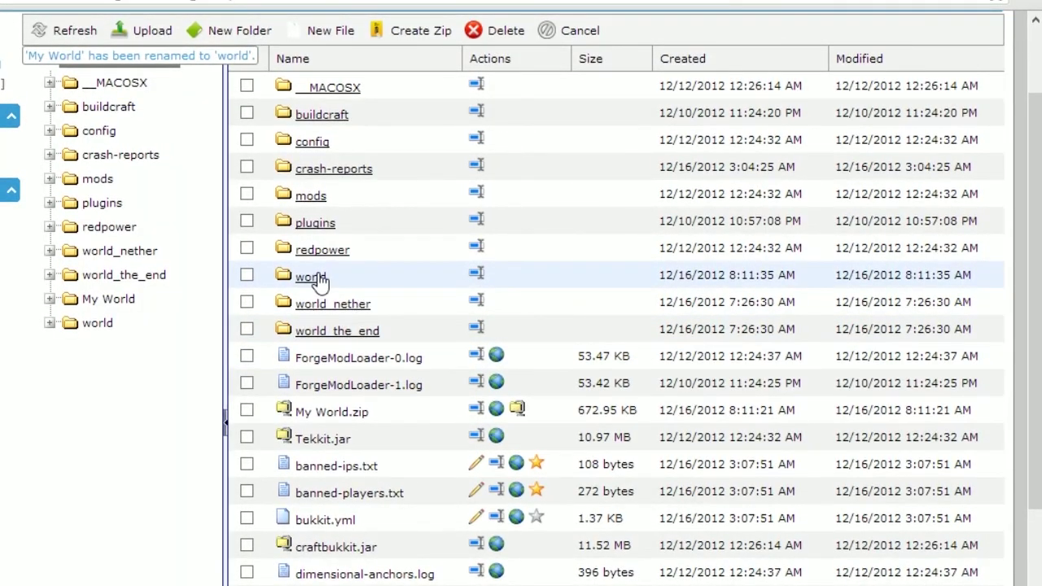
Delete My World.zip from the server root, then start the game server so it shows Running
click(248, 410)
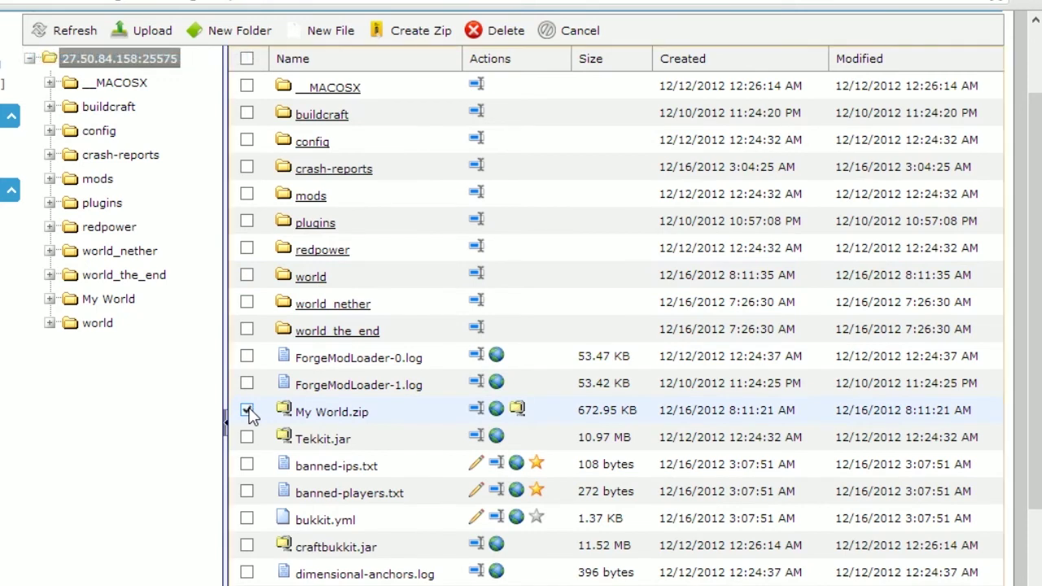
click(488, 33)
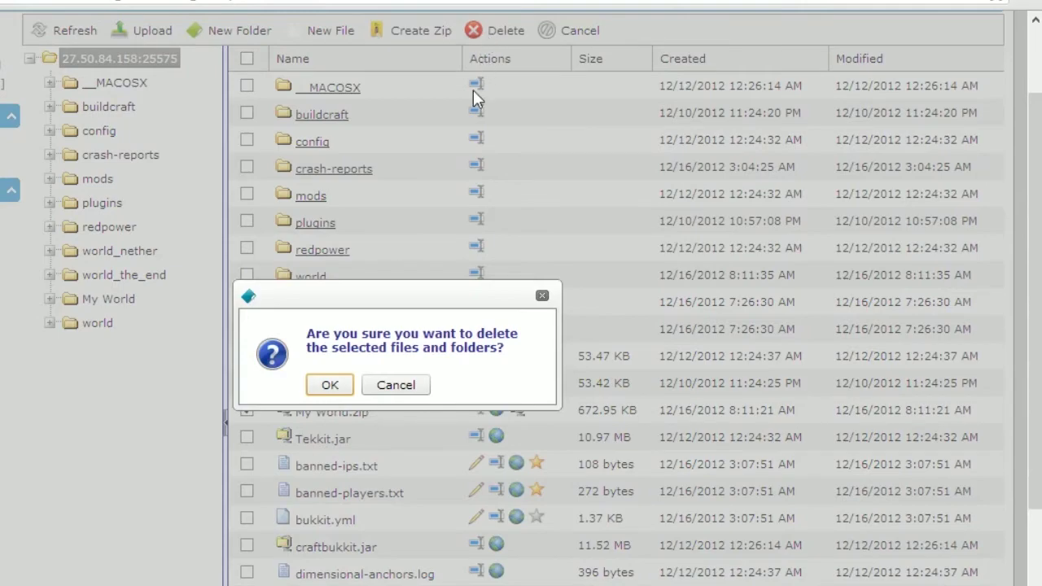
click(337, 388)
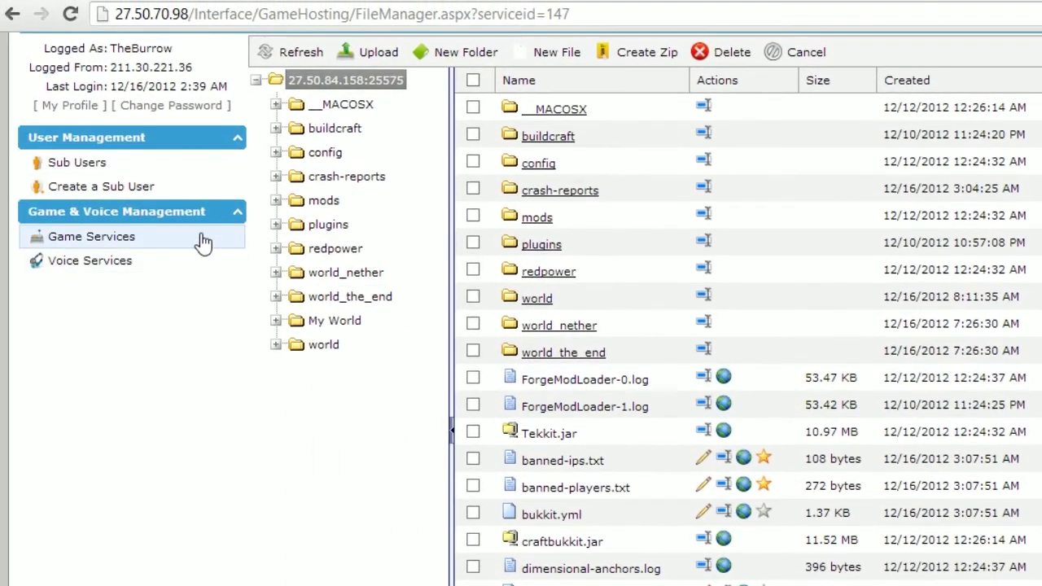
click(204, 242)
click(385, 286)
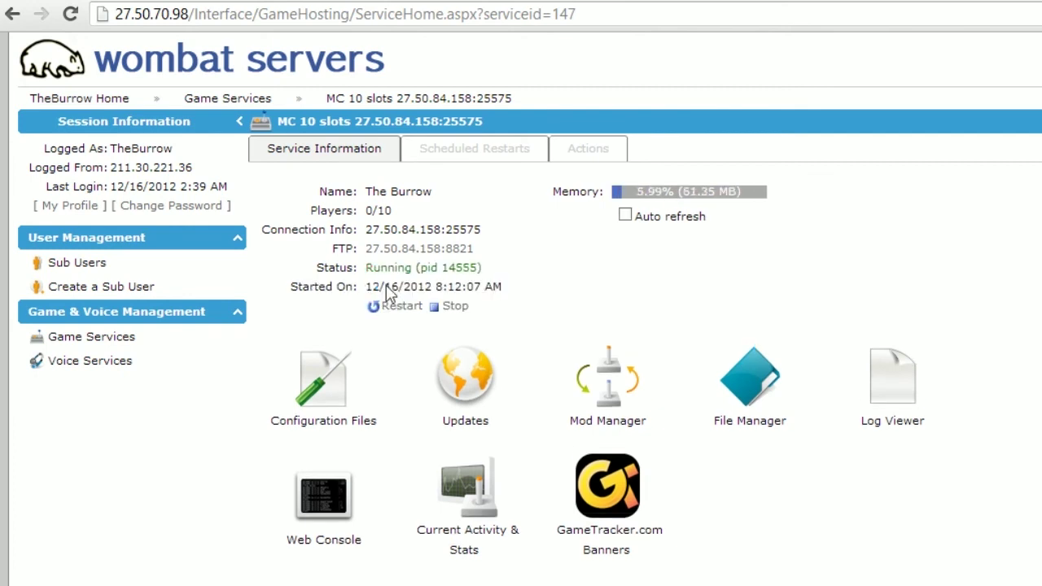